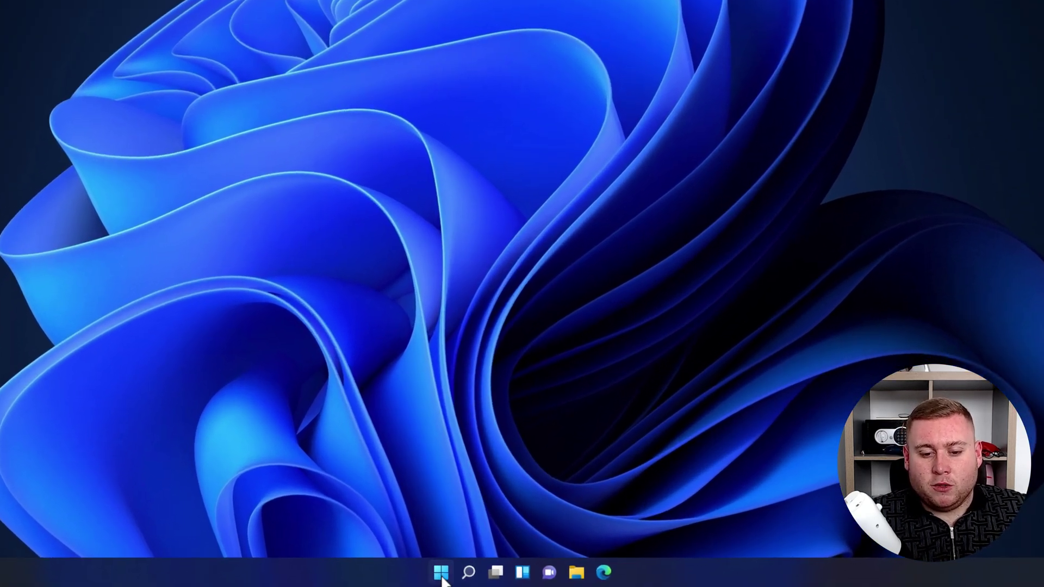
- Check the About page in Settings: Windows 11 Pro, version 21H2, OS build 22000.318
left_click(443, 578)
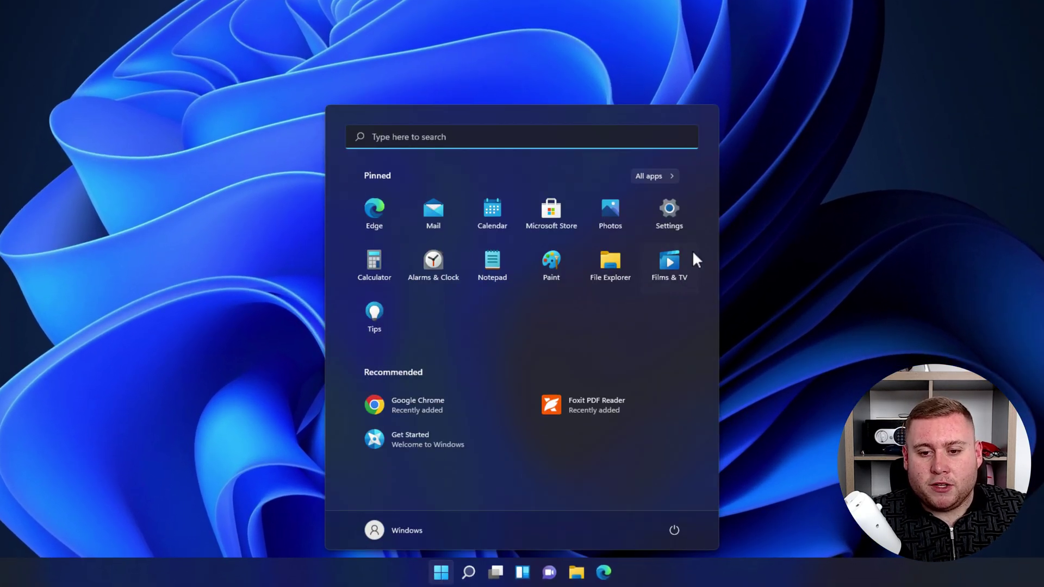
left_click(675, 215)
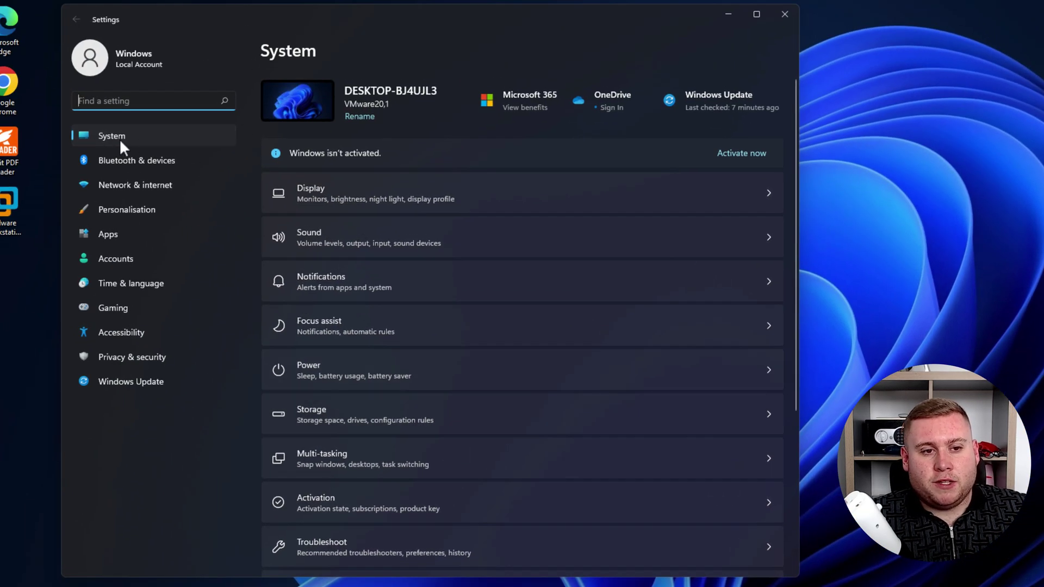
scroll(411, 312, "down", 4)
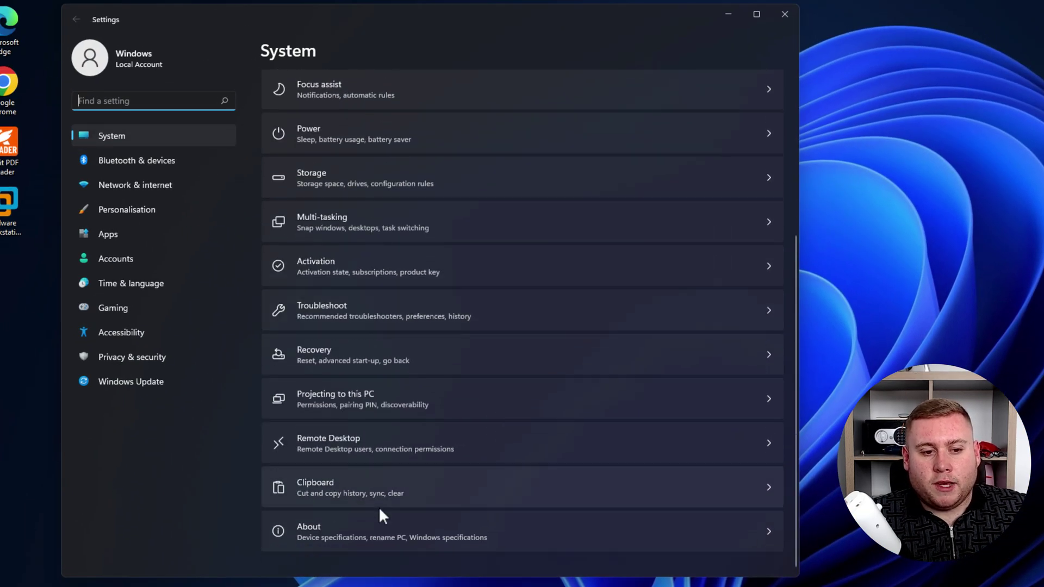
left_click(331, 533)
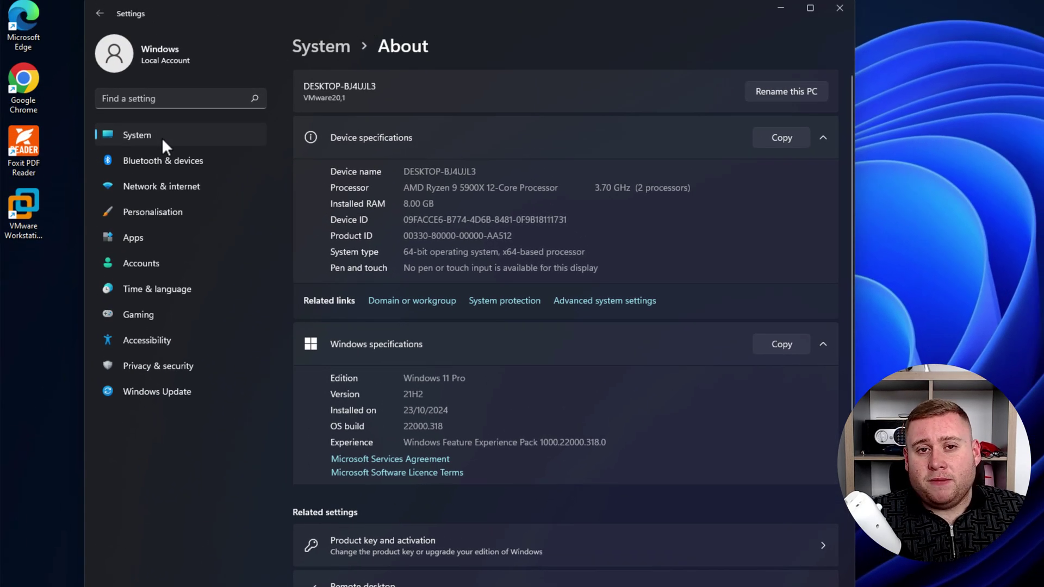
- Go back to System settings and view the Recovery options
left_click(145, 134)
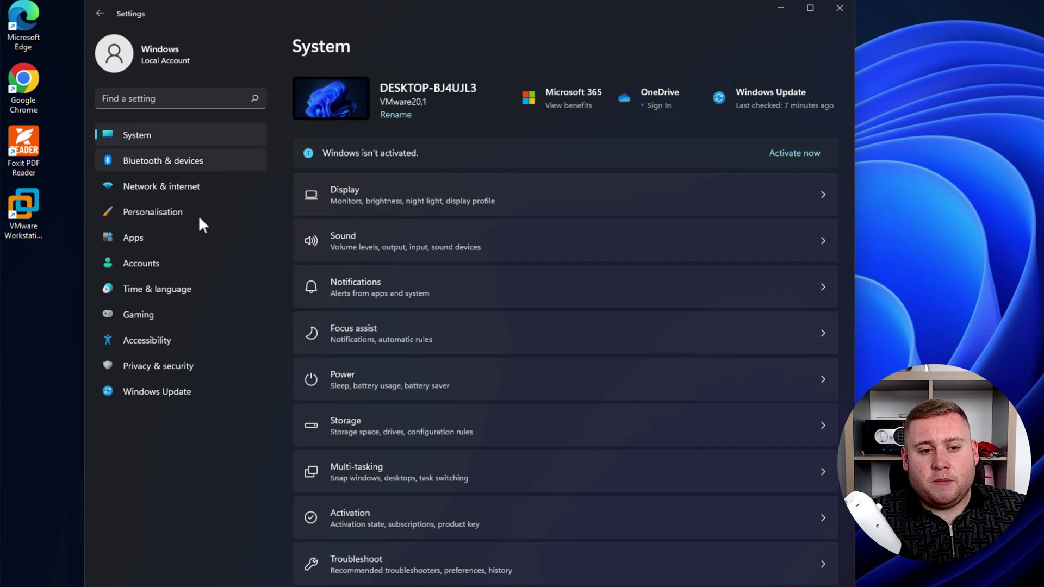
scroll(471, 326, "down", 5)
left_click(397, 369)
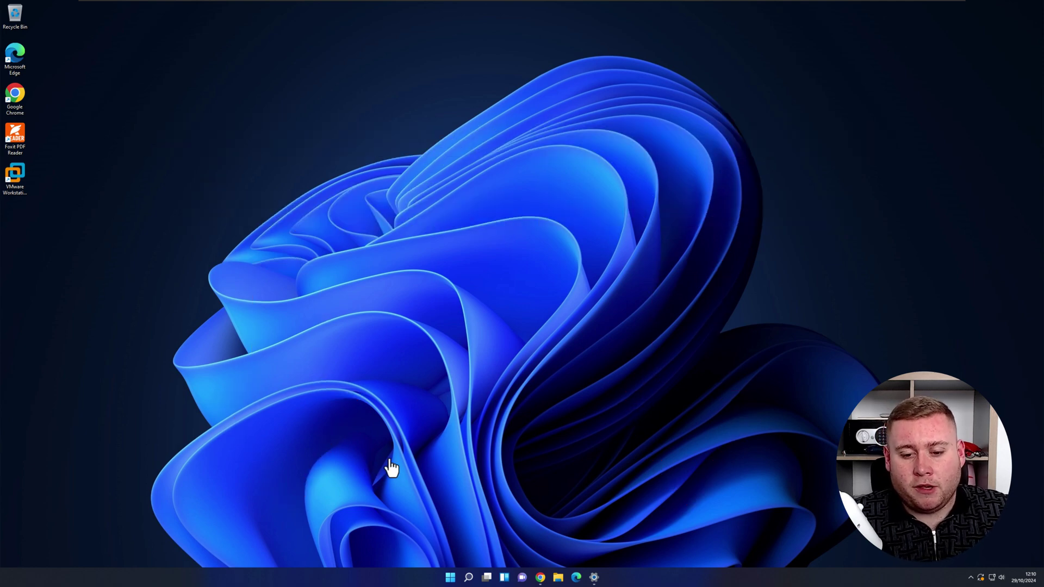
- On Microsoft's Download Windows 11 page, select and request the multi-edition ISO for x64 devices
left_click(541, 578)
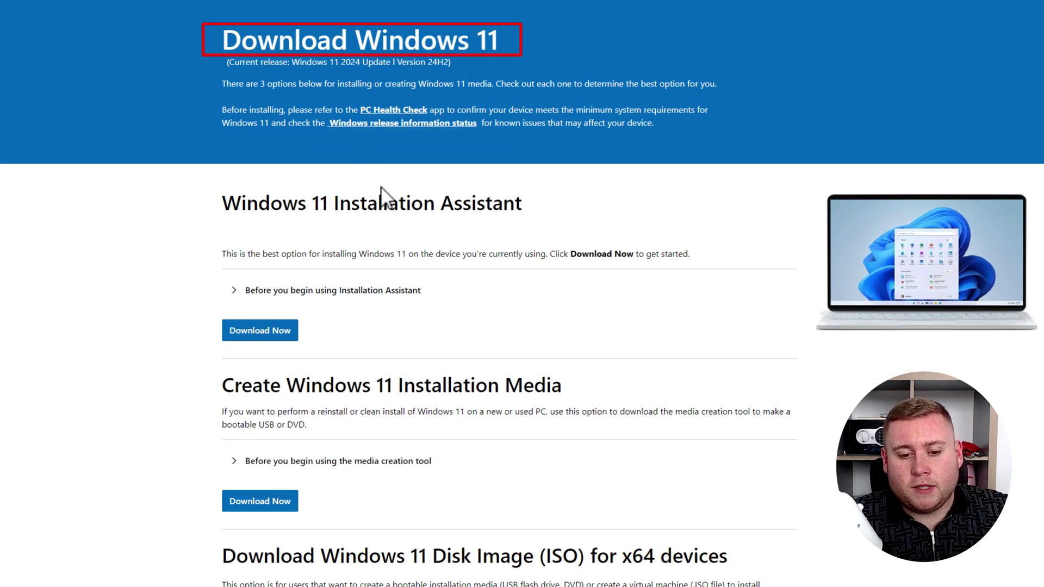
scroll(390, 196, "down", 6)
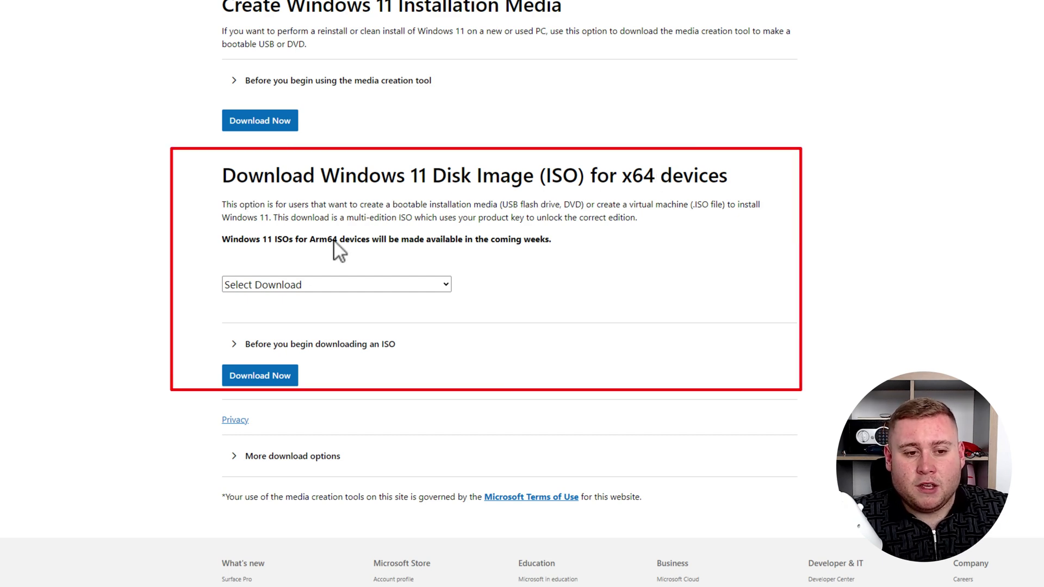
left_click(307, 288)
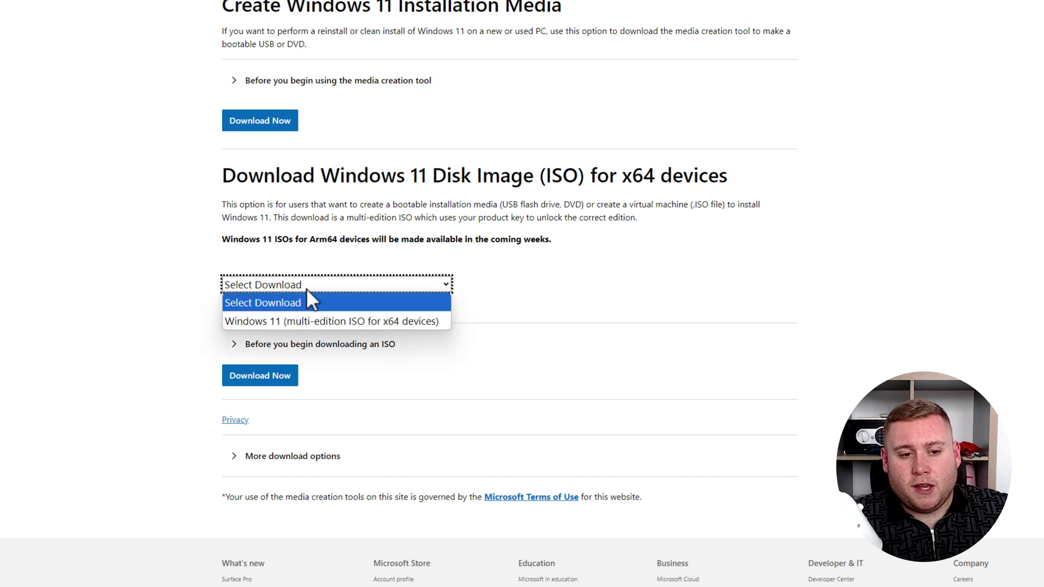
left_click(284, 323)
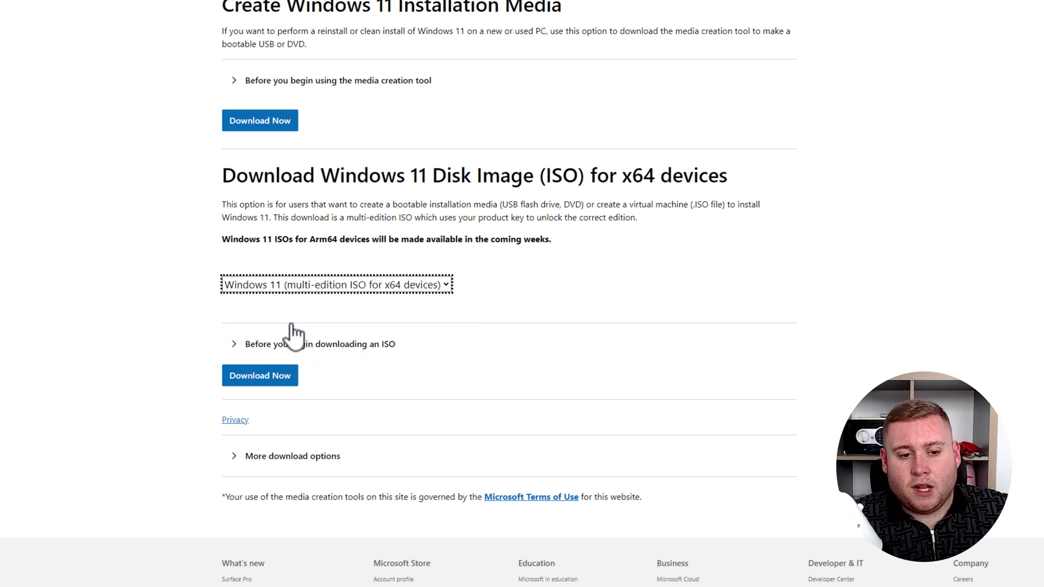
left_click(267, 377)
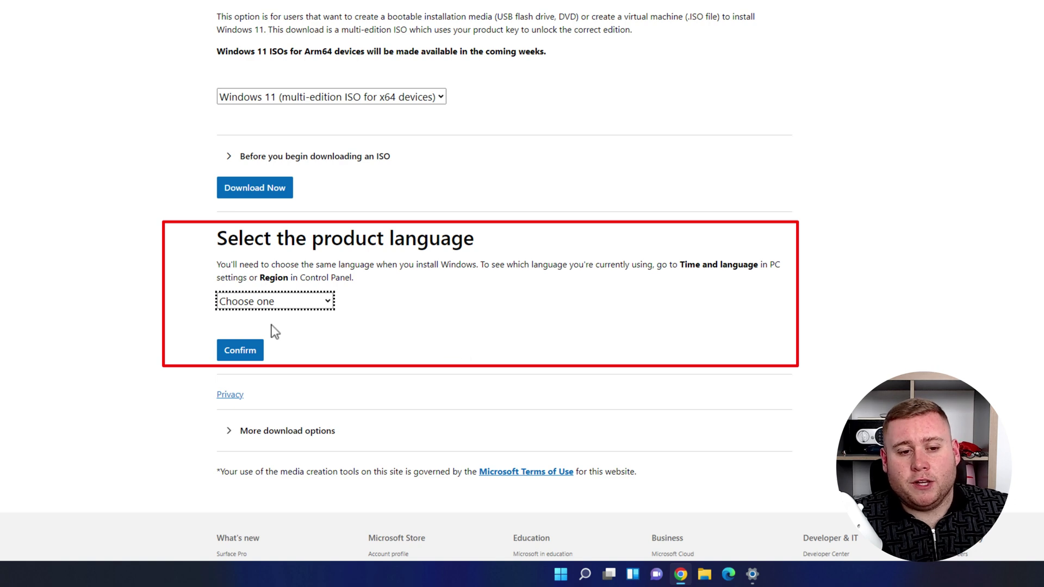
- Choose English International as the ISO product language and confirm it
left_click(259, 303)
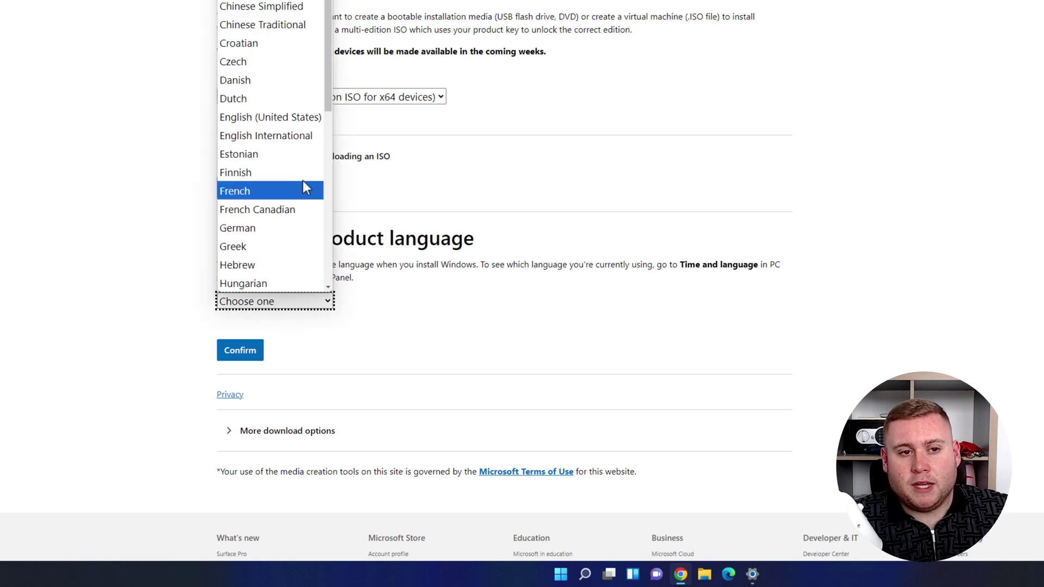
left_click(283, 136)
left_click(239, 353)
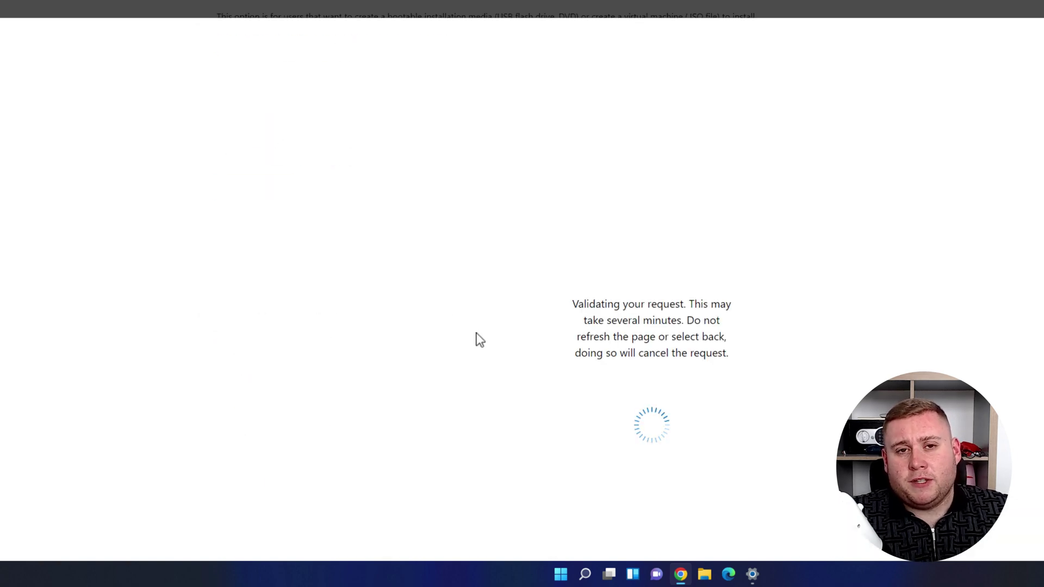
scroll(480, 340, "down", 2)
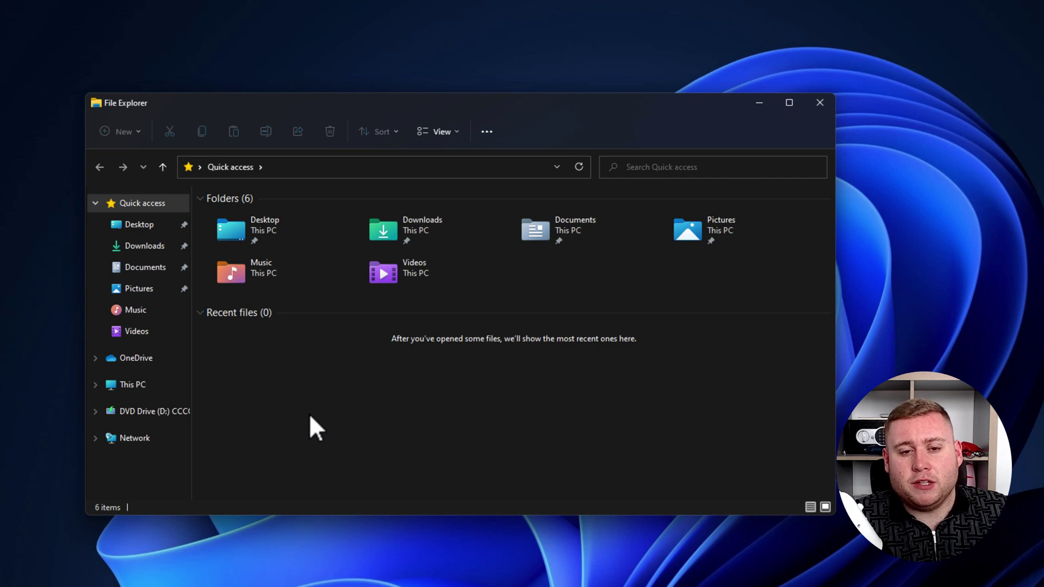
- In Downloads, bring up the full action list for the Win11_24H2 ISO file
left_click(133, 247)
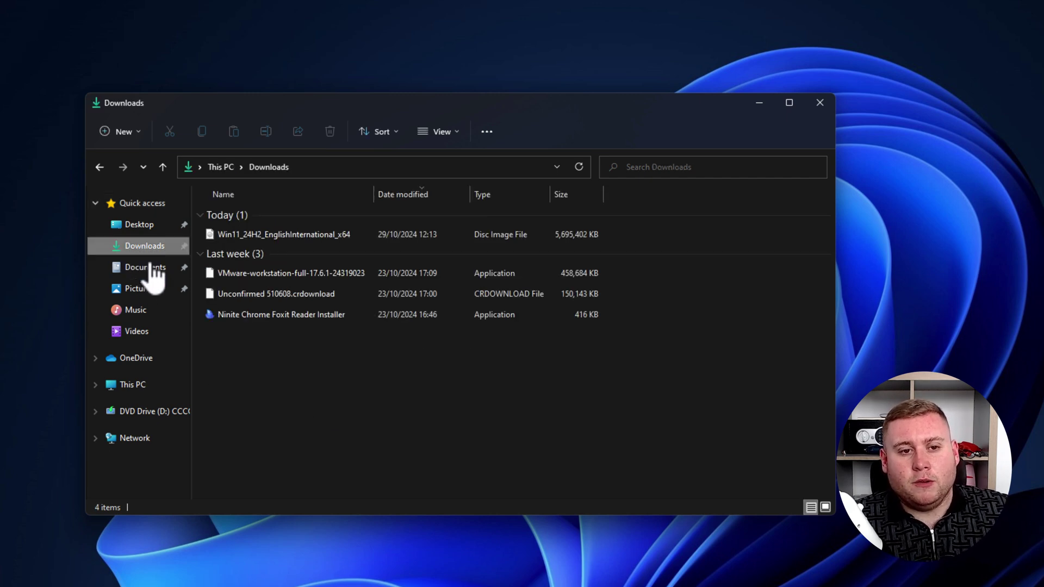
left_click(274, 242)
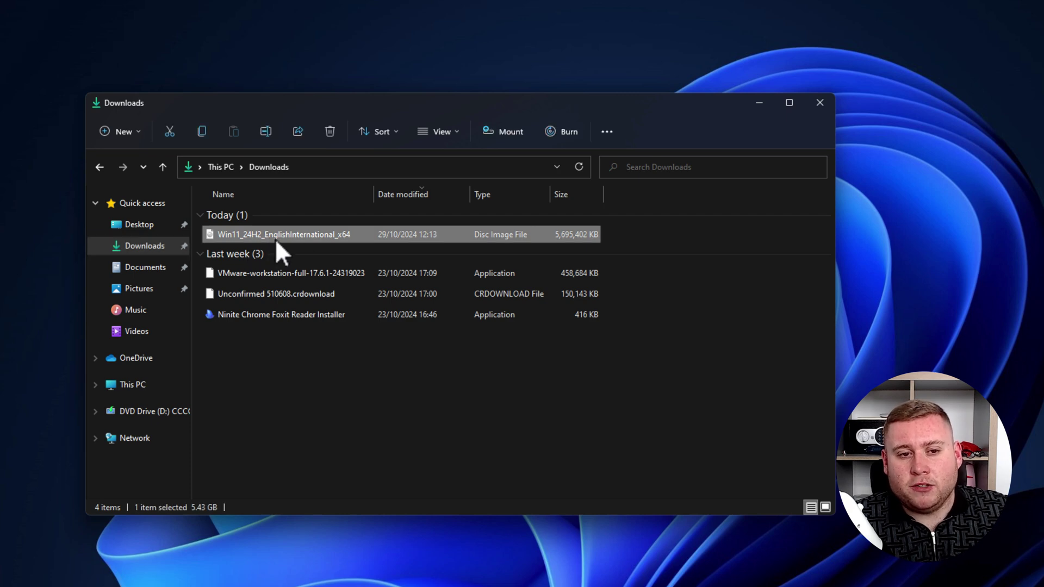
right_click(272, 231)
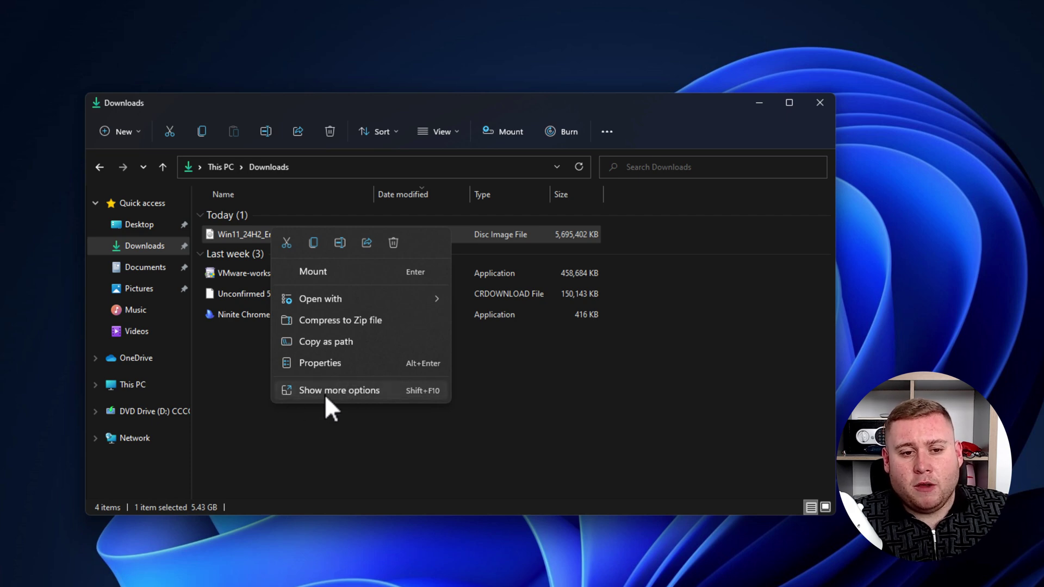
left_click(347, 391)
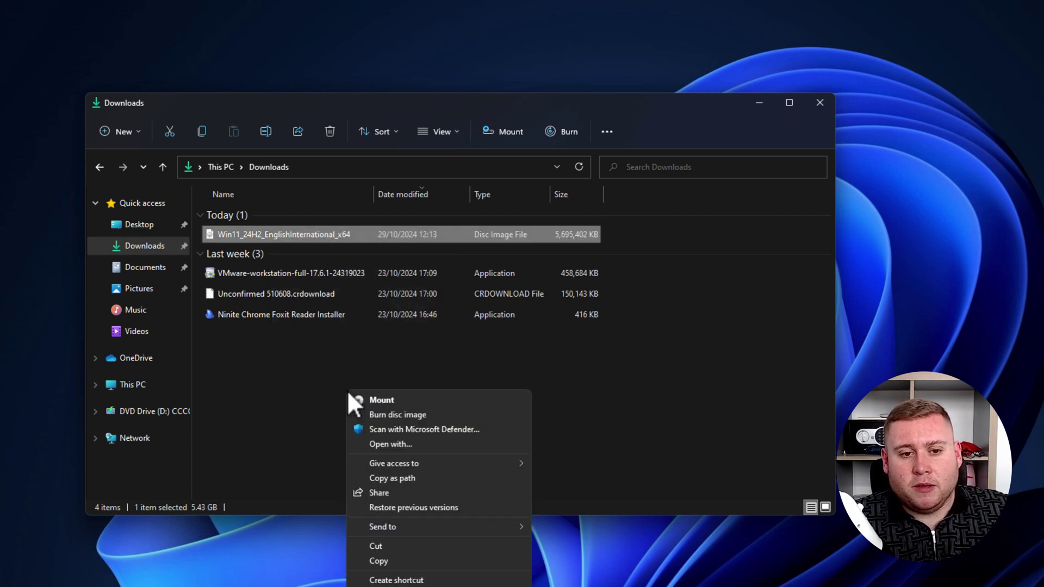
- Mount the ISO as DVD Drive (E:), allow it through the security warning, and launch setup
left_click(383, 400)
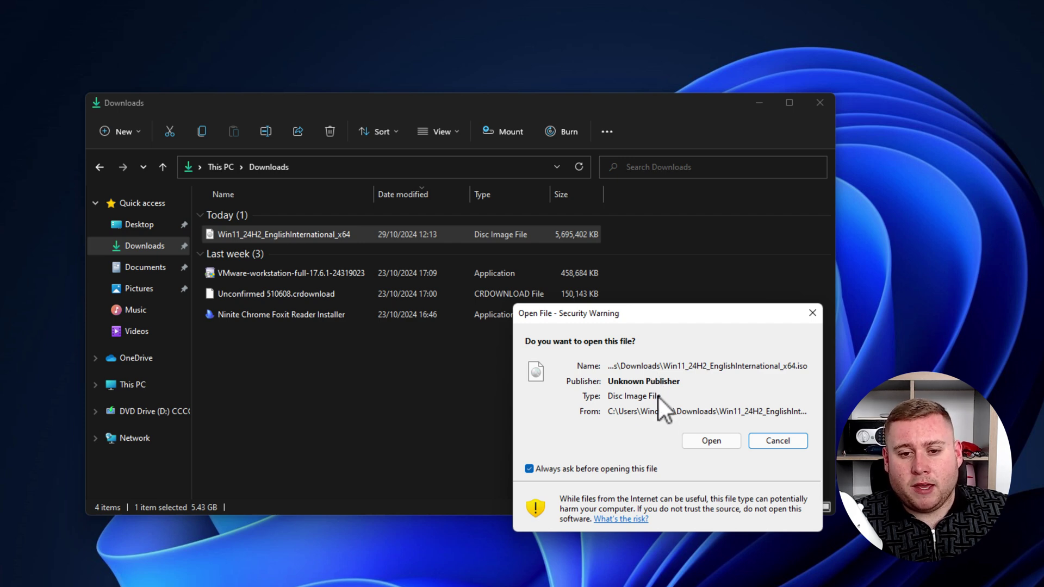
left_click(707, 440)
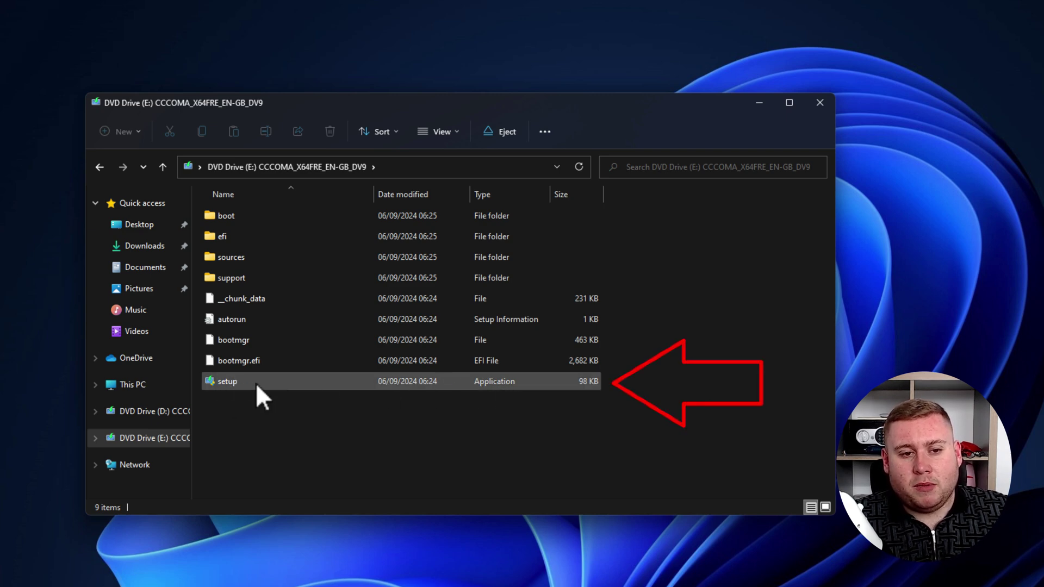
double_click(238, 377)
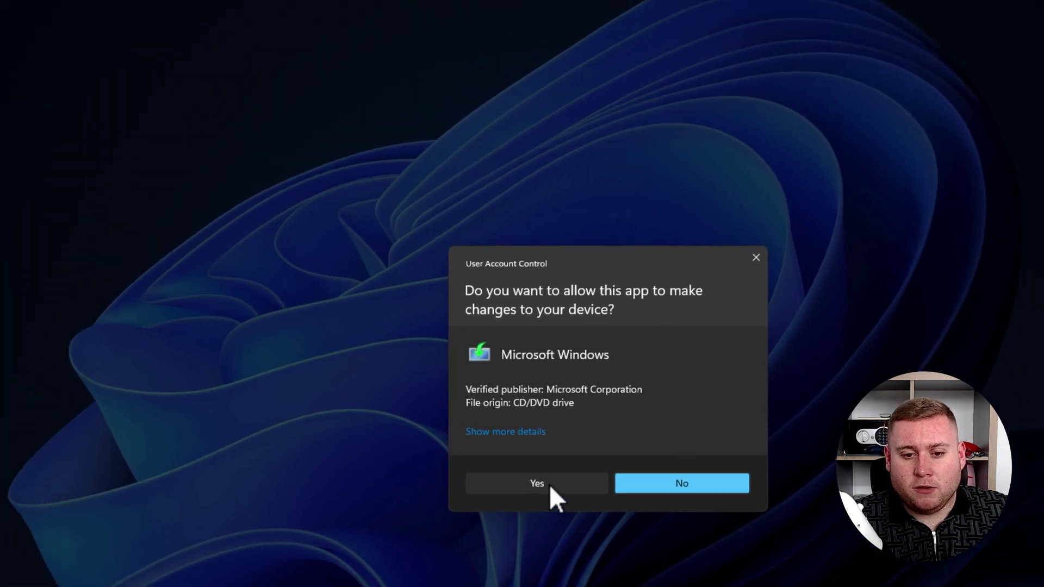
- Let Windows 11 Setup make changes and minimize the mounted disc's File Explorer window
left_click(435, 409)
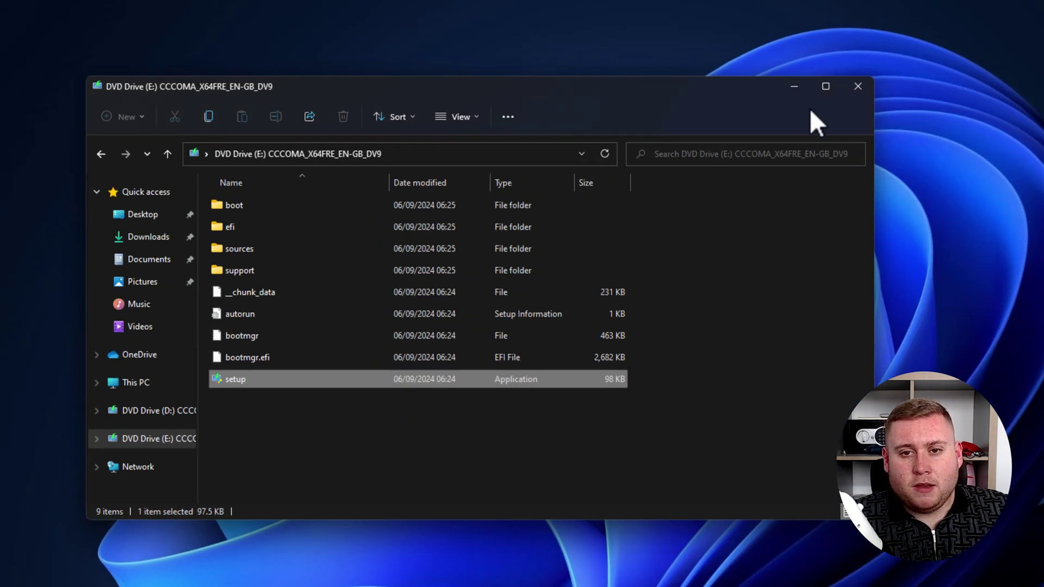
left_click(794, 89)
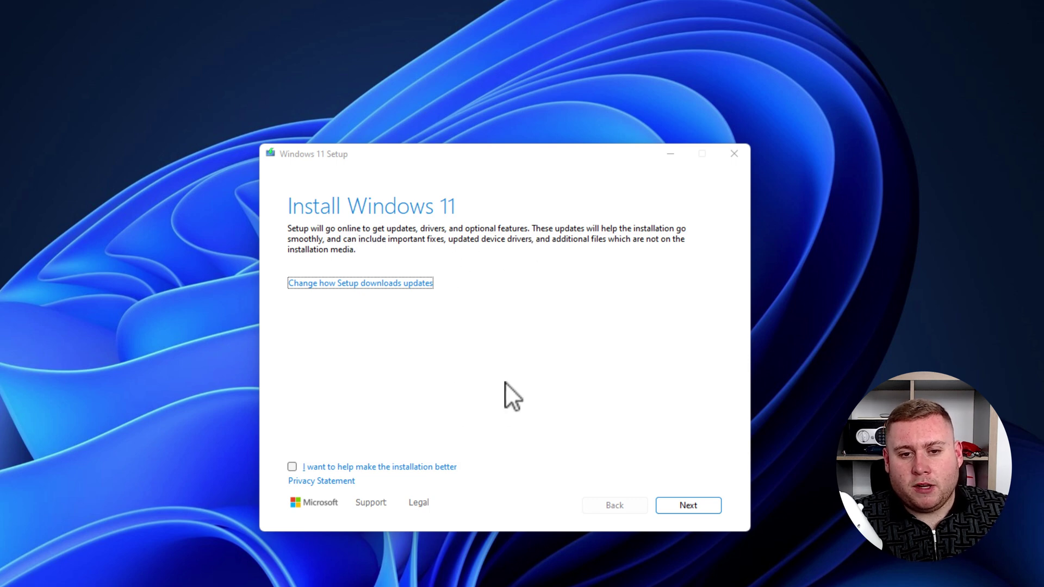
- Keep 'Download updates, drivers and optional features (recommended)' and continue
left_click(382, 283)
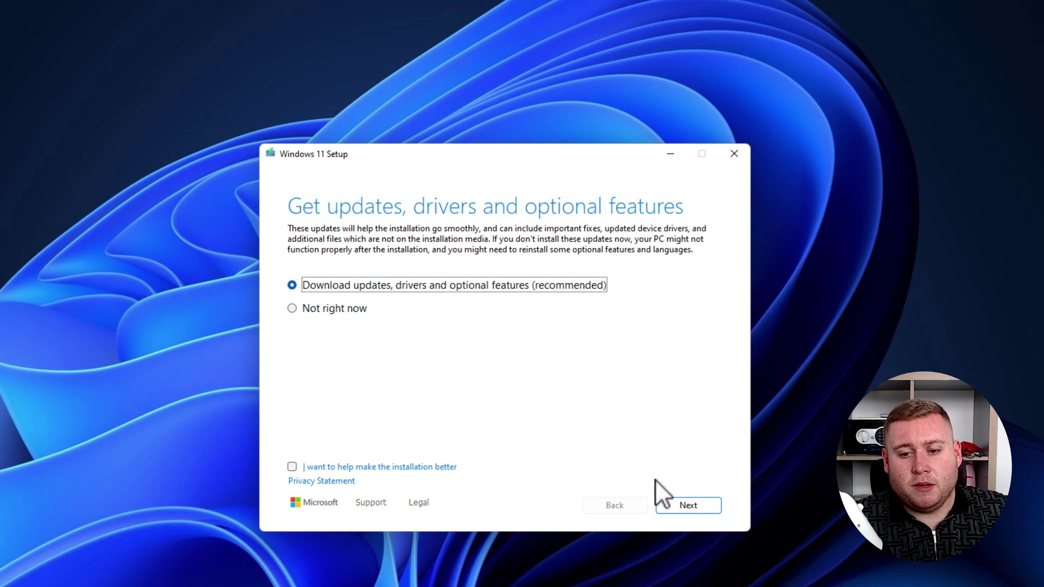
left_click(689, 506)
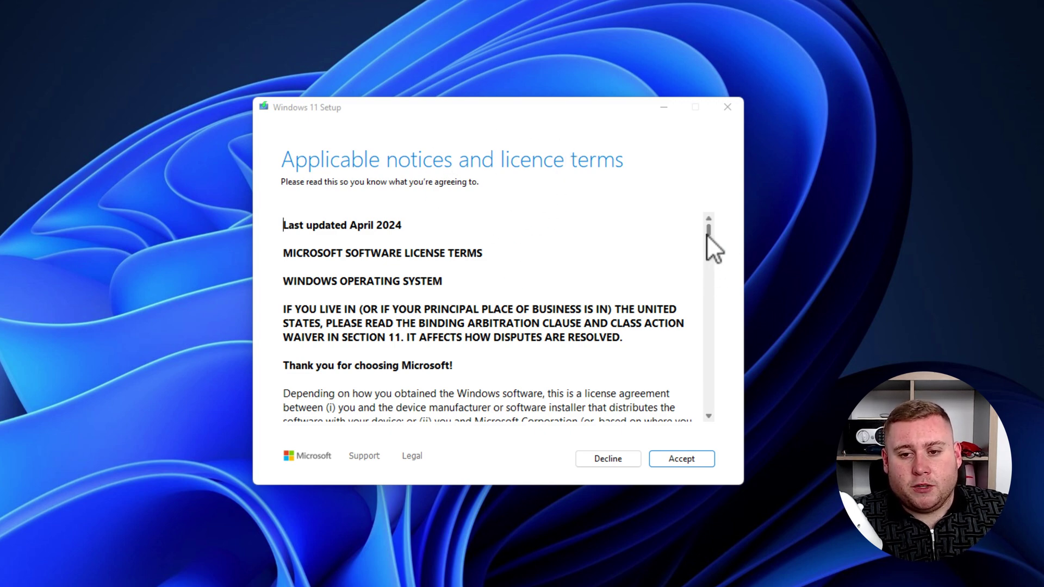
- Scroll to the end of the licence terms and accept them
left_click_drag(708, 235, 719, 419)
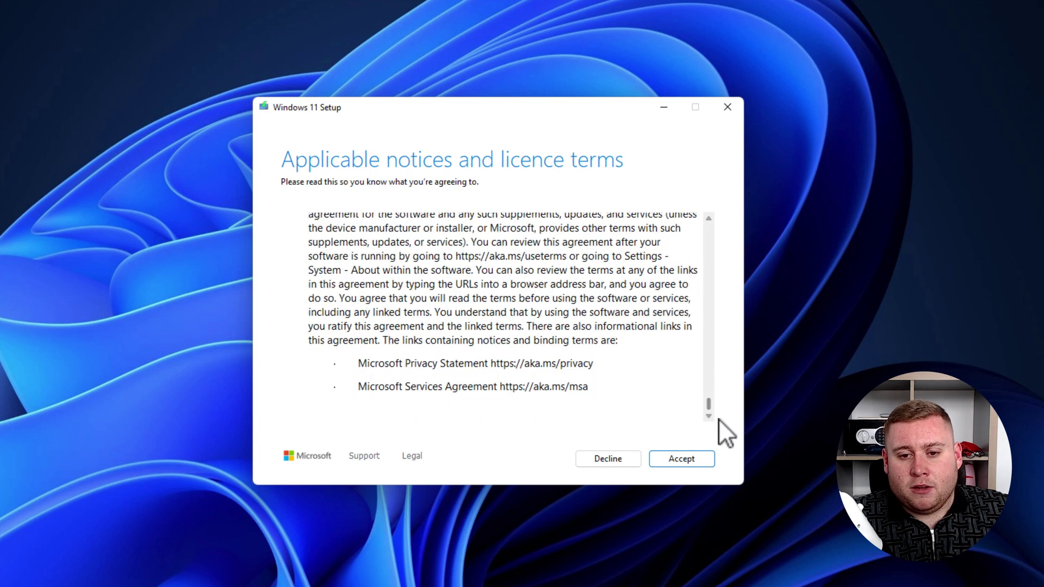
left_click(687, 463)
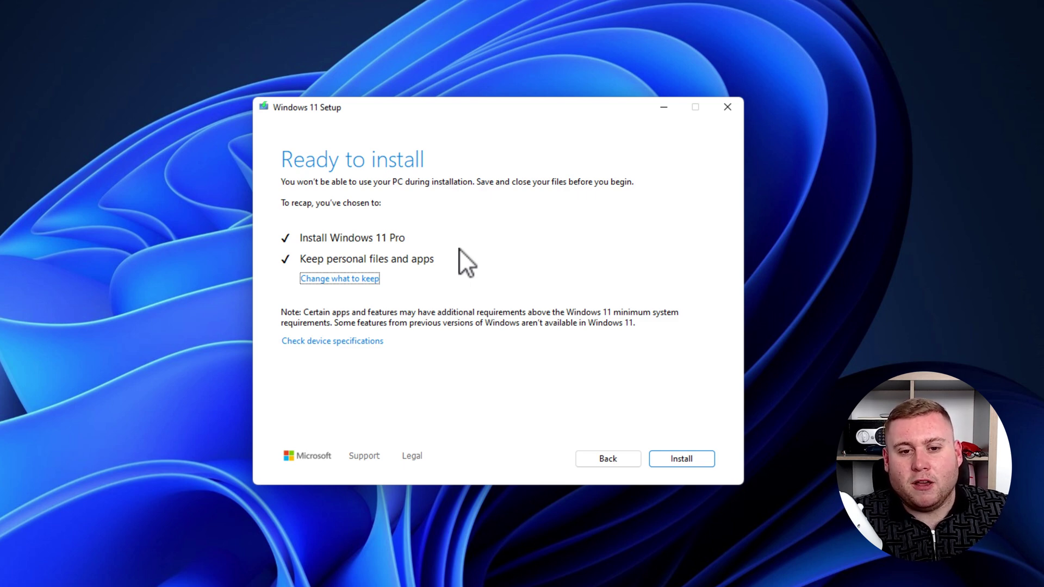
- Install Windows 11 Pro in place, keeping personal files and apps
left_click(679, 460)
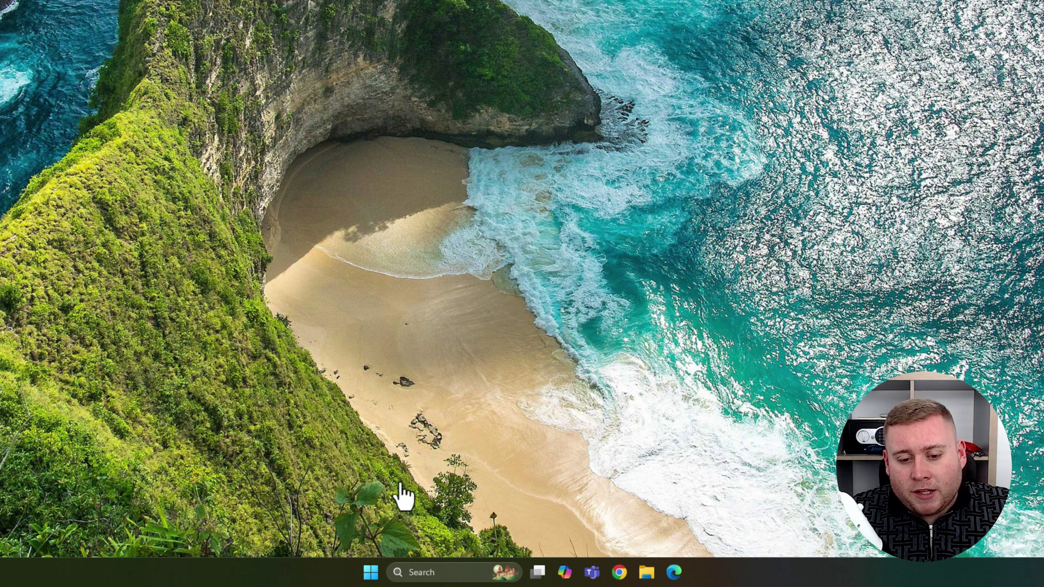
- Check under Settings > System > About that the PC runs Windows 11 Pro version 24H2
left_click(370, 572)
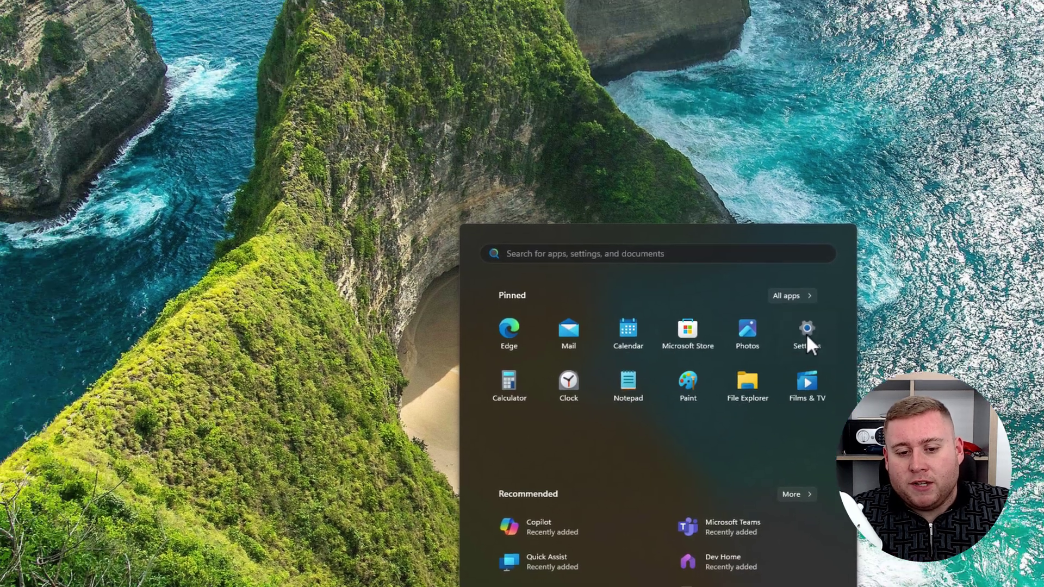
left_click(669, 210)
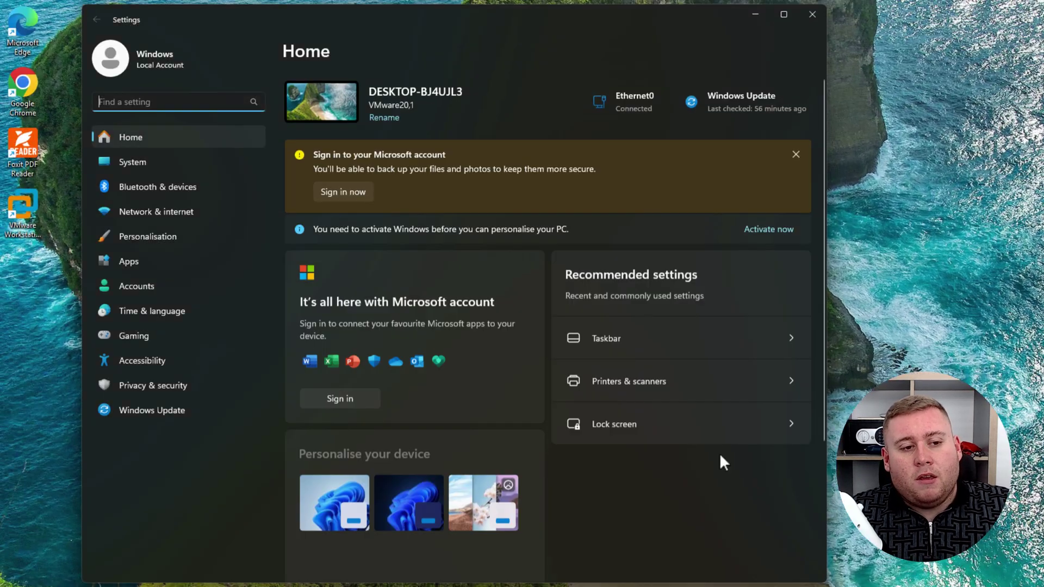
left_click(165, 160)
scroll(452, 413, "down", 6)
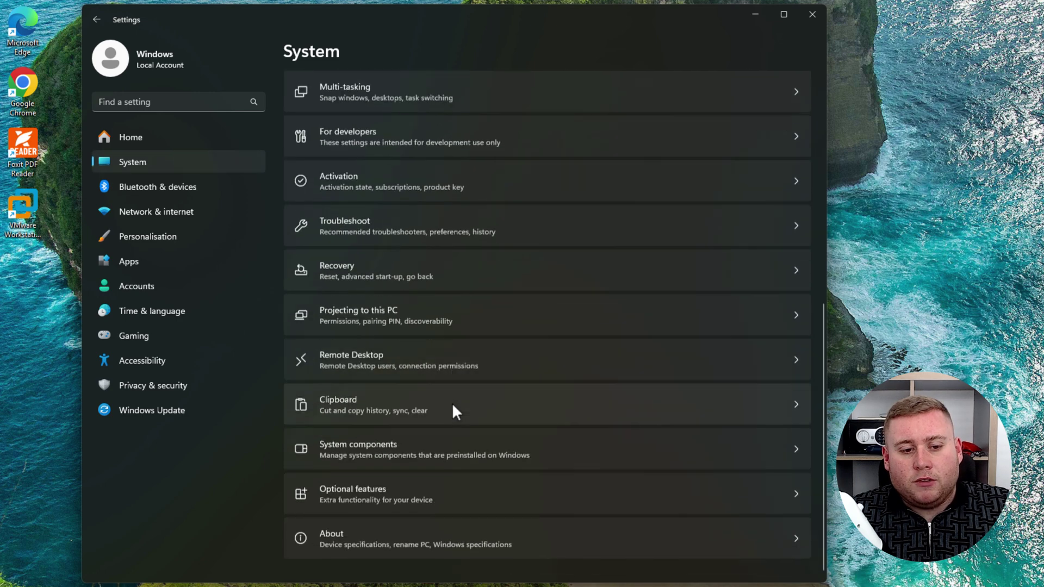
left_click(408, 541)
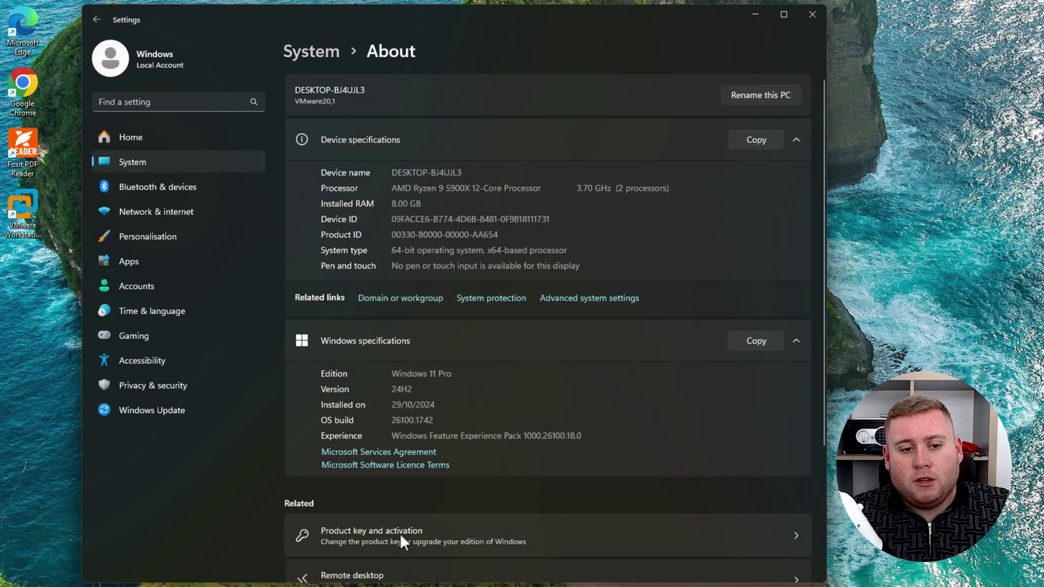
double_click(402, 389)
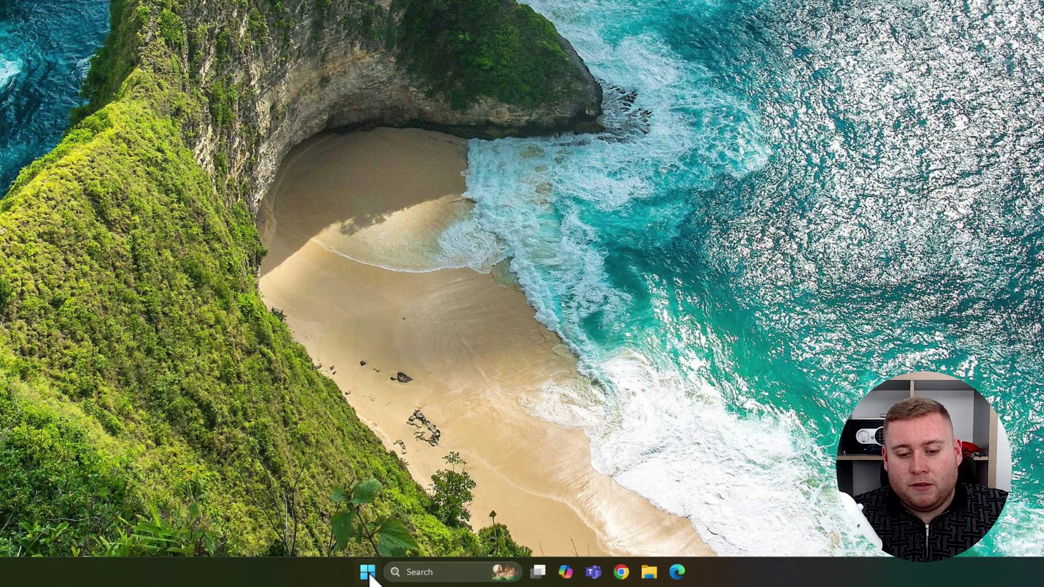
- Go to Settings > System > Recovery to reach the Fix problems using Windows Update option
left_click(369, 576)
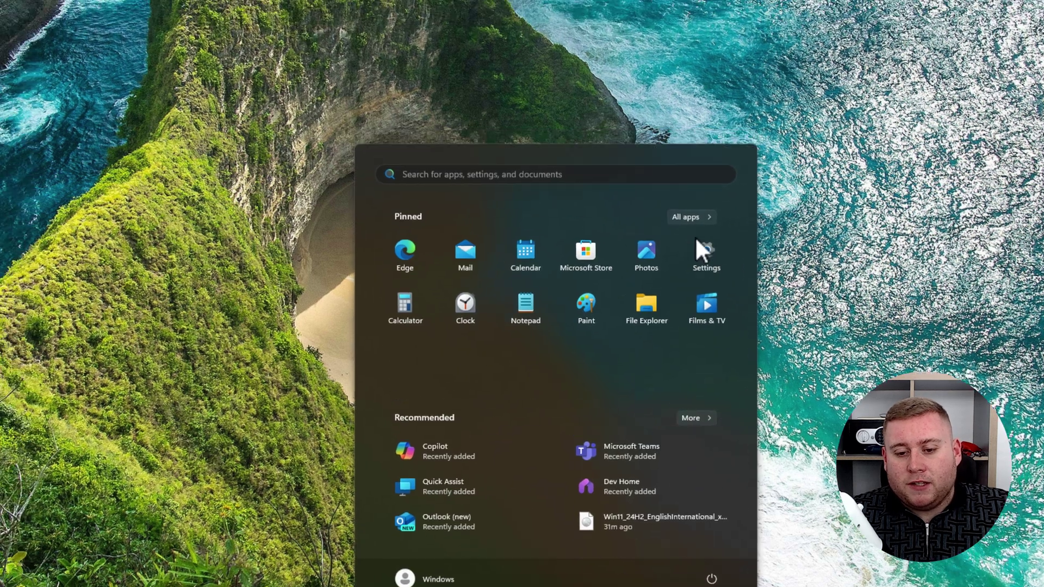
left_click(672, 198)
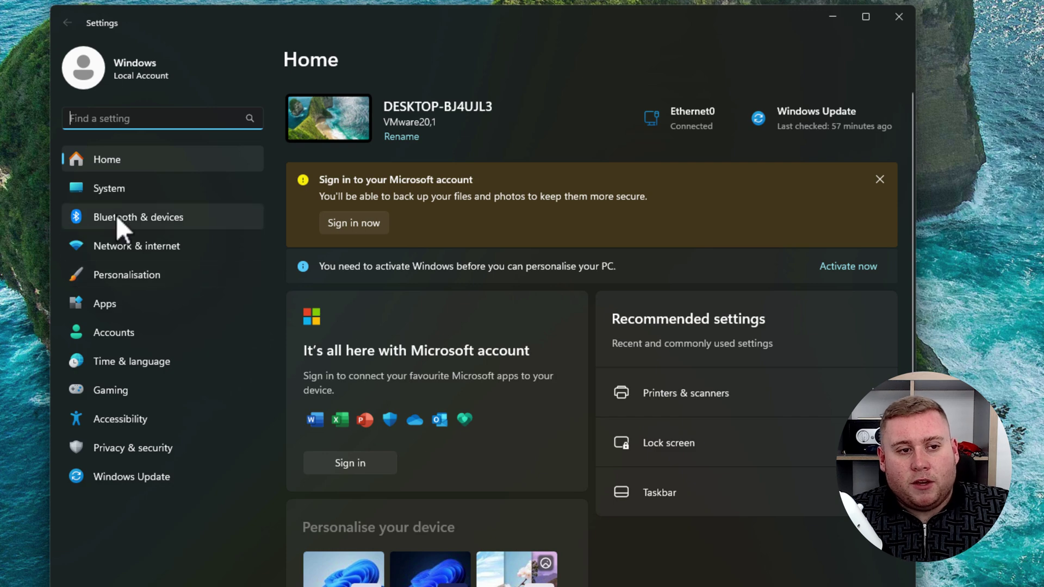
left_click(117, 188)
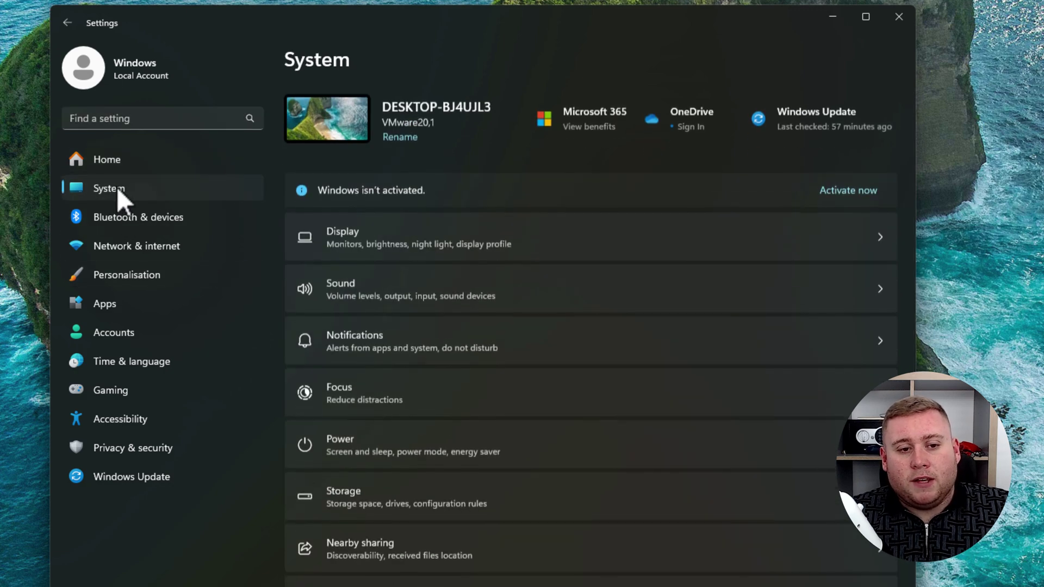
scroll(534, 337, "down", 8)
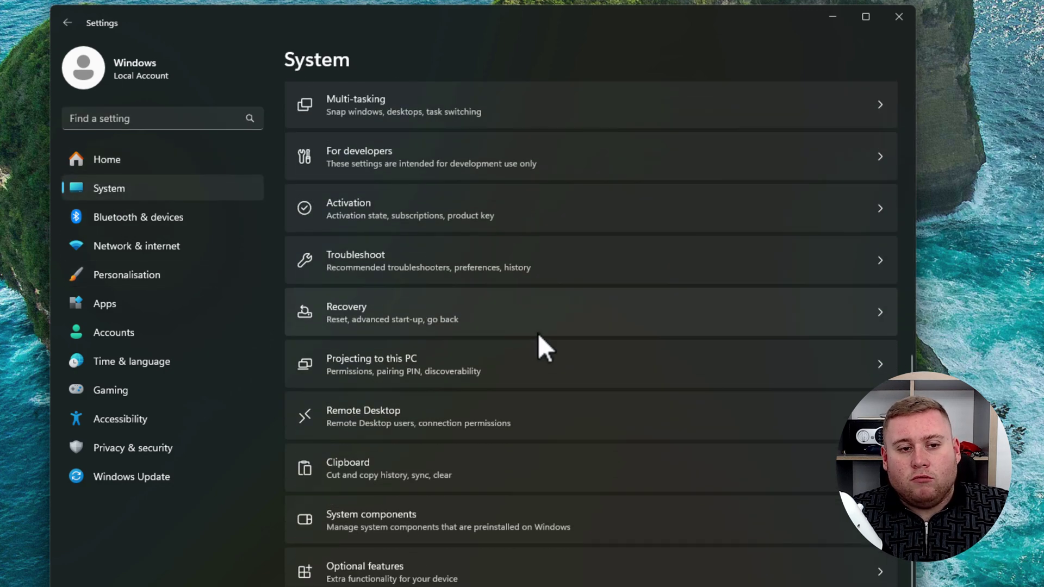
left_click(379, 320)
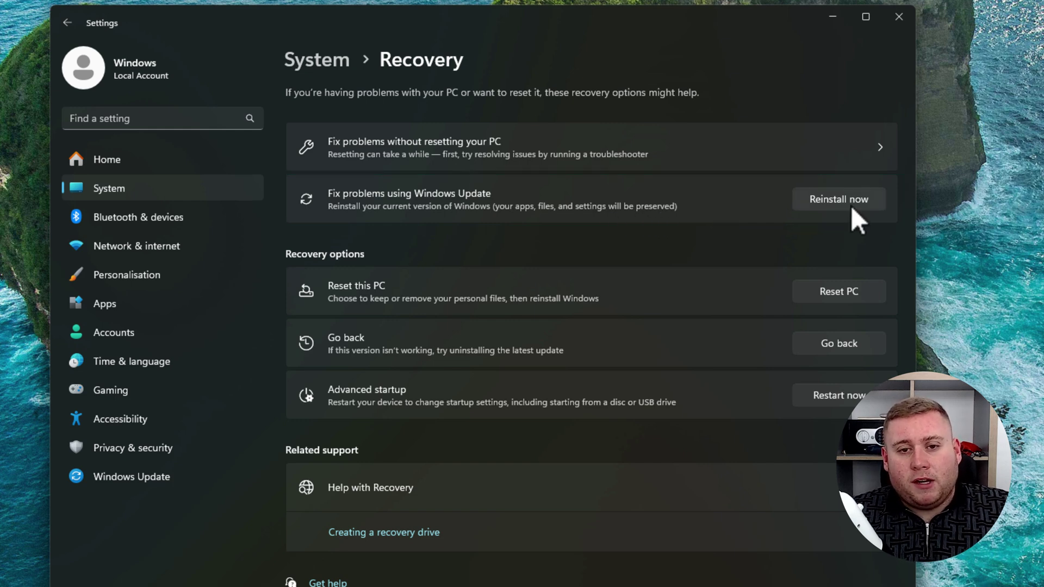
- Choose Reinstall now and turn on automatic restart 15 minutes after installation
left_click(835, 201)
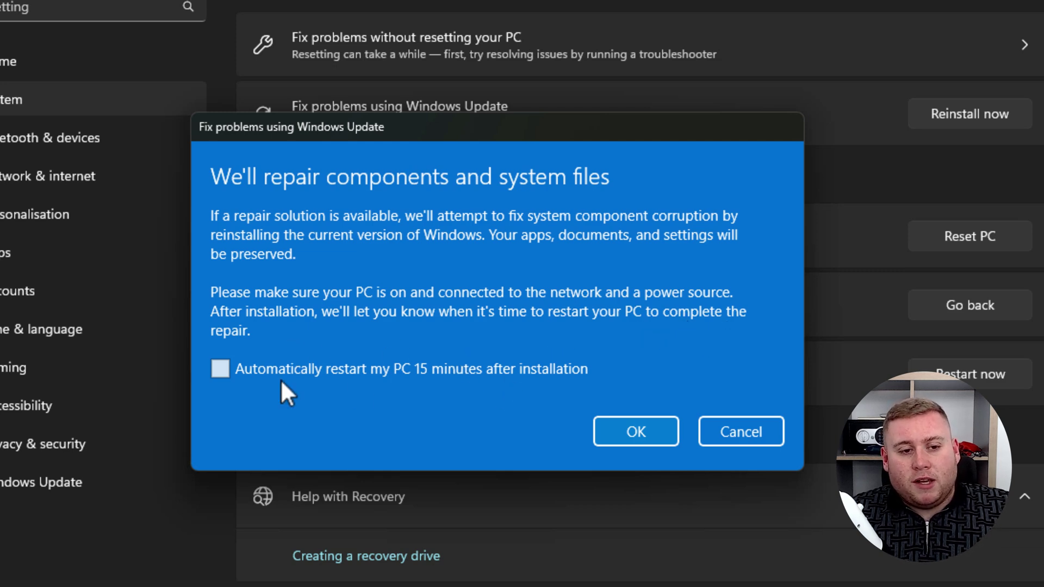
left_click(309, 370)
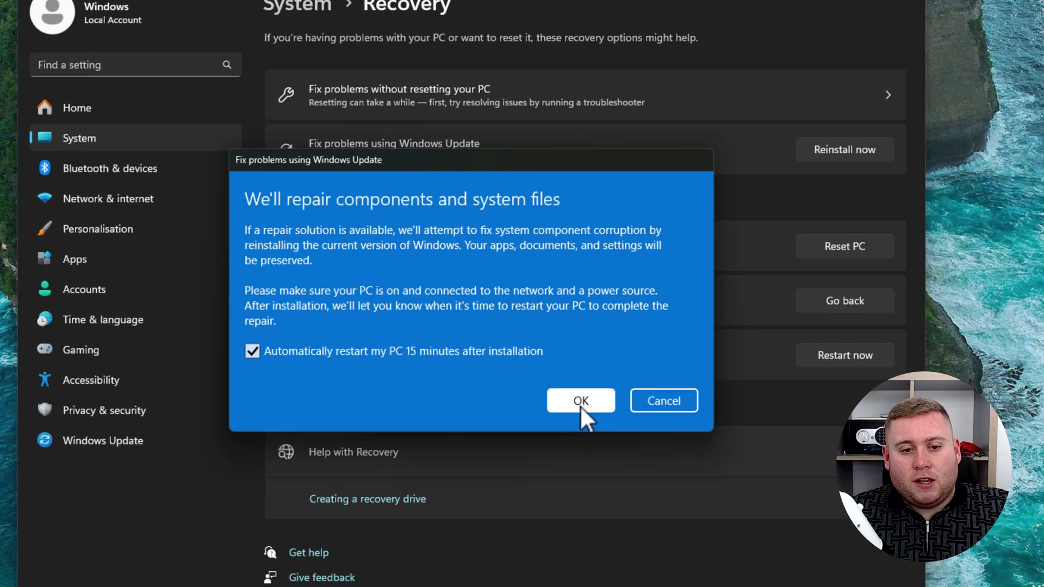
- Confirm the repair with OK so Windows Update downloads the 24H2 repair version
left_click(635, 431)
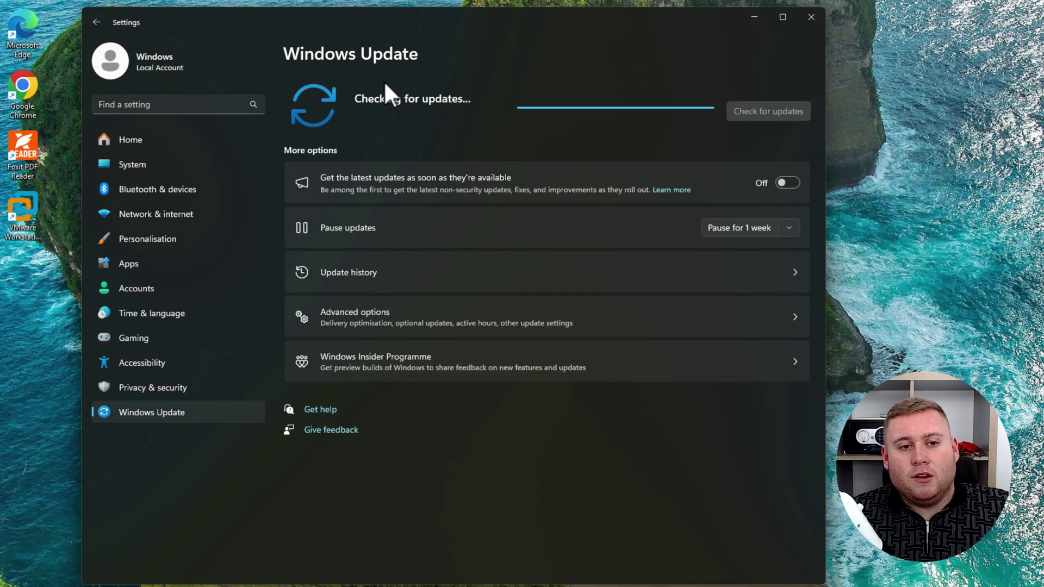